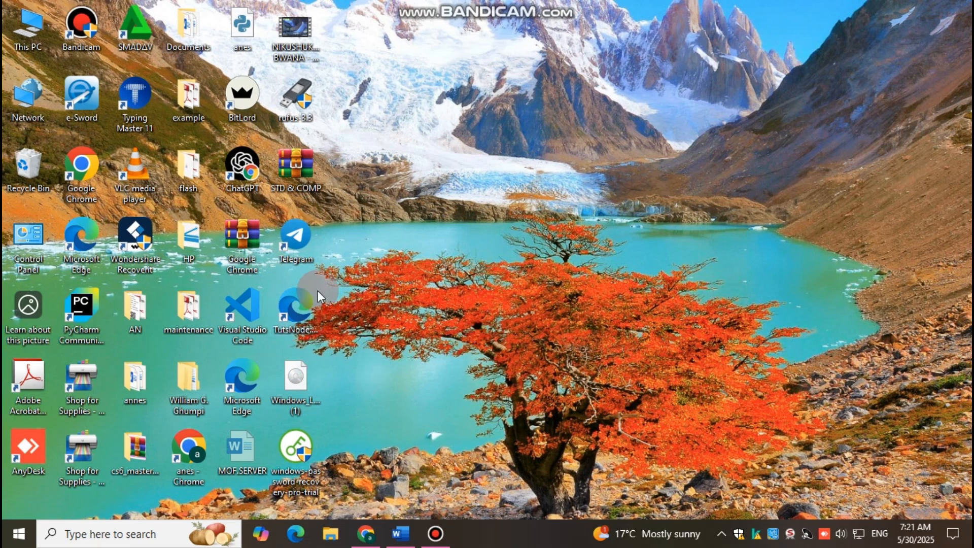
Open the browser and go to mendeley.com through the address bar.
left_click(366, 534)
left_click(195, 46)
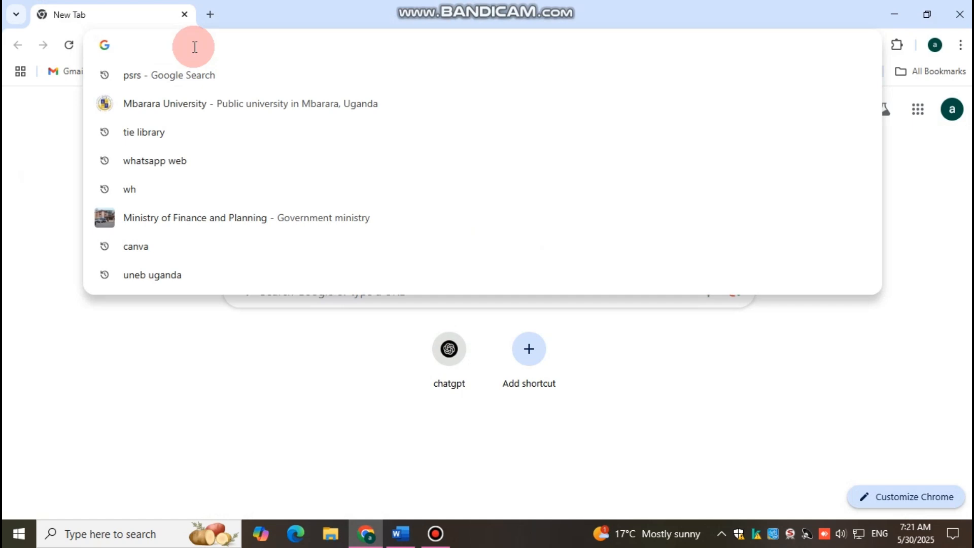
type("mendele")
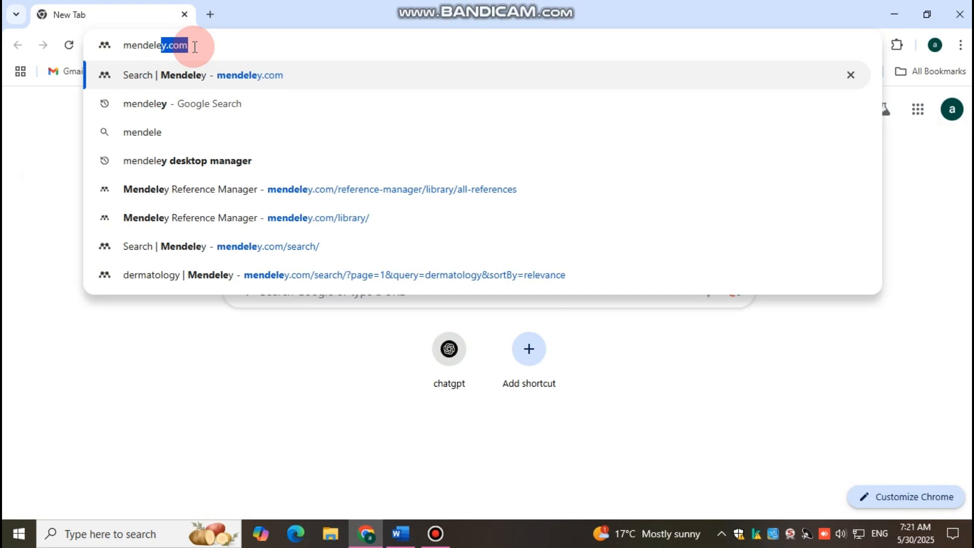
type("y")
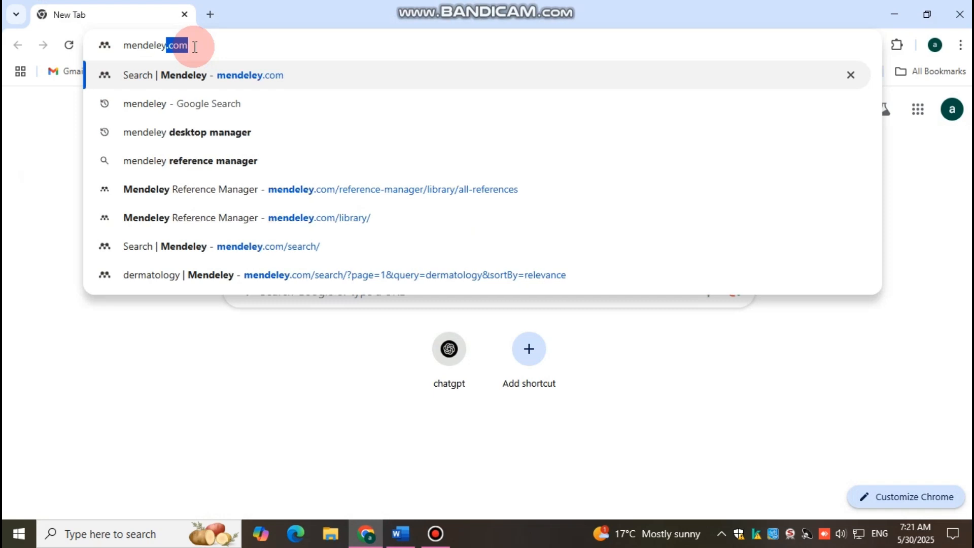
key("Return")
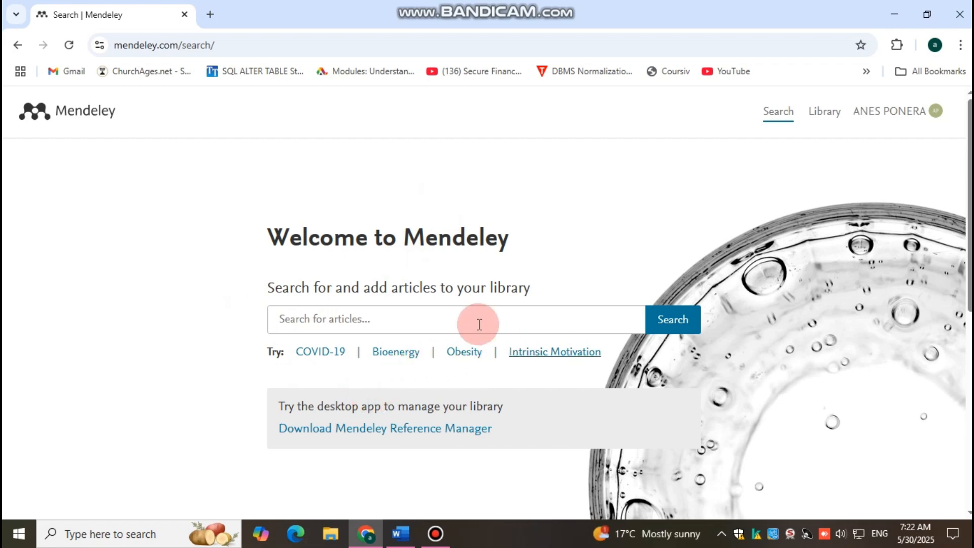
Open the Mendeley Reference Manager download page and download the installer for Windows.
left_click(362, 434)
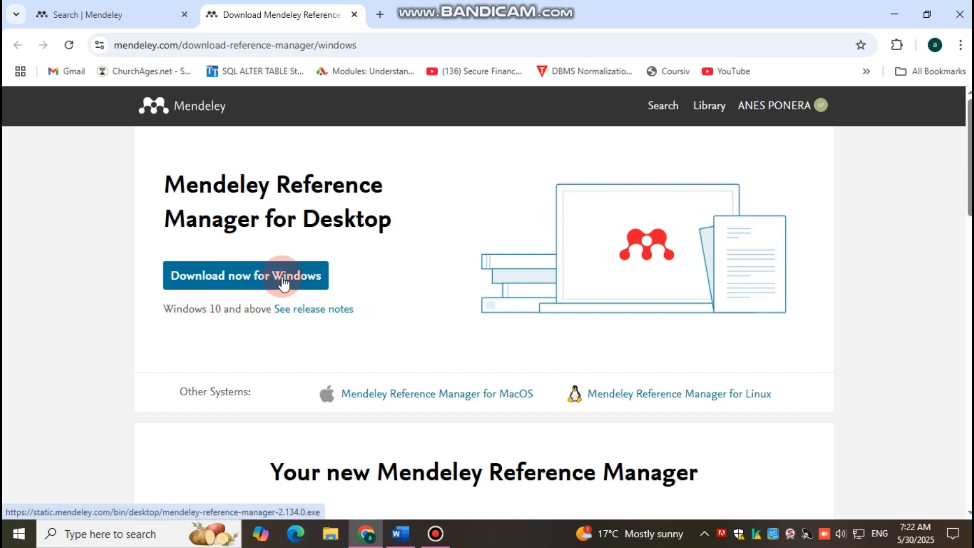
left_click(532, 401)
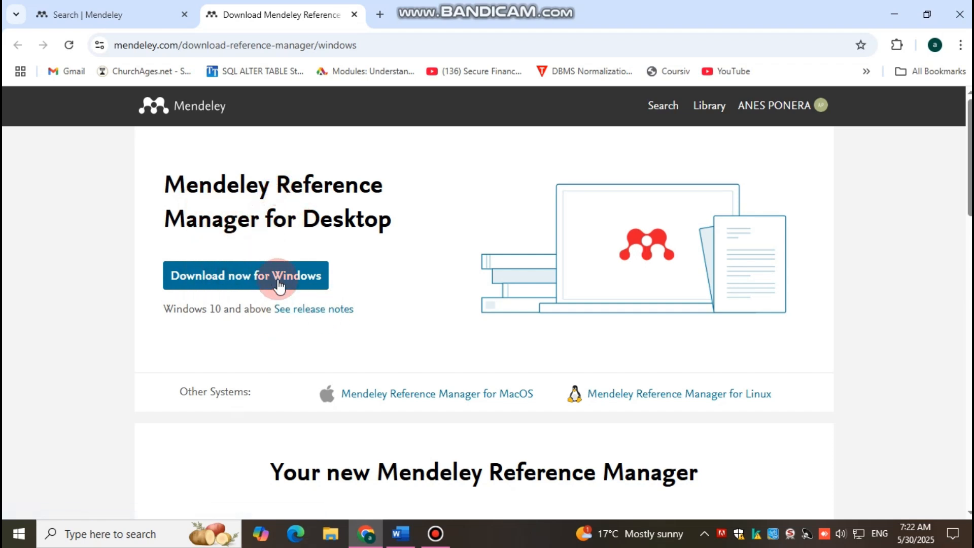
left_click(240, 285)
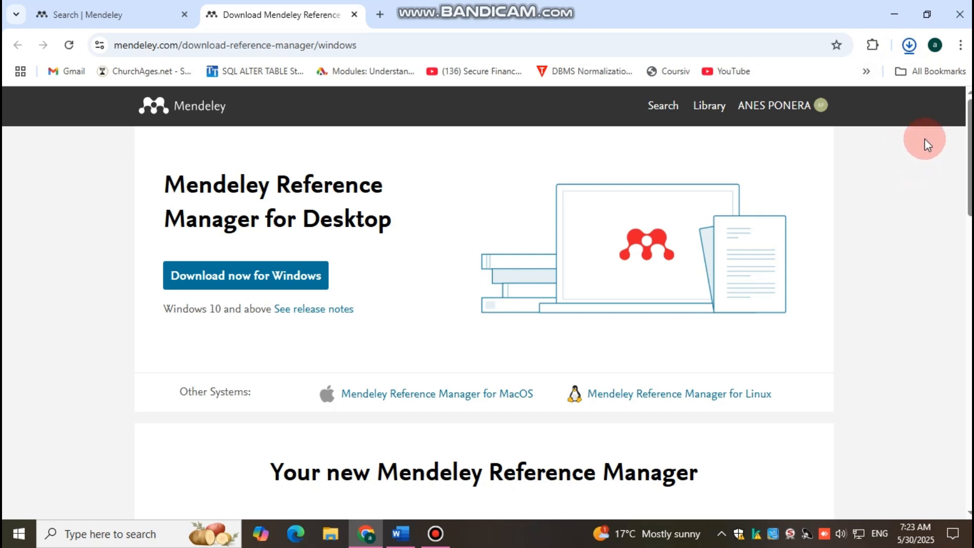
Run the downloaded mendeley-reference-manager-2.134.0.exe and install it for the current user only.
left_click(909, 45)
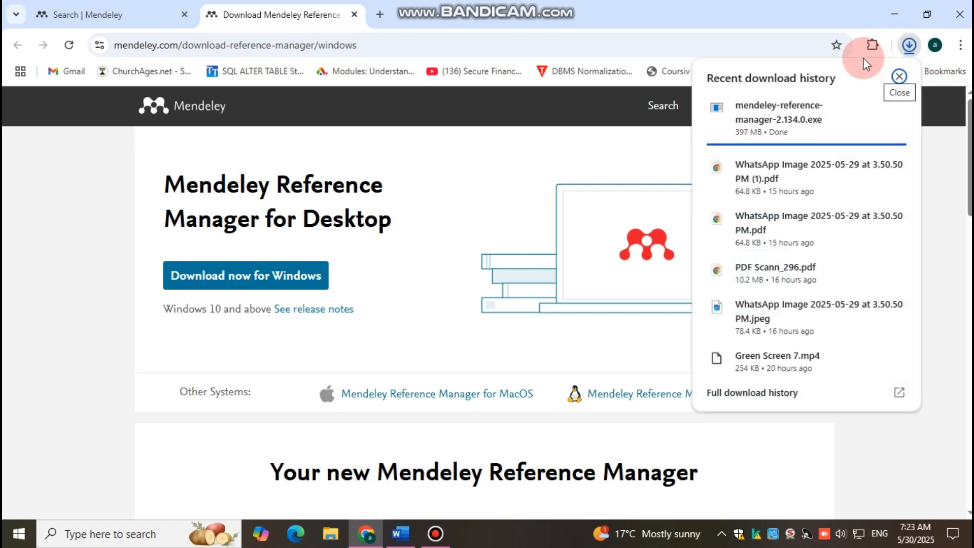
left_click(769, 116)
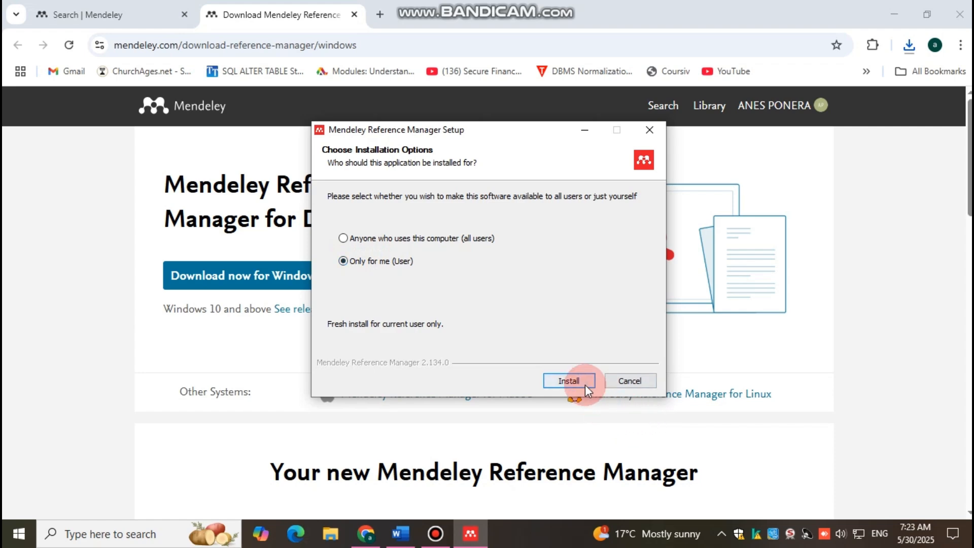
left_click(570, 381)
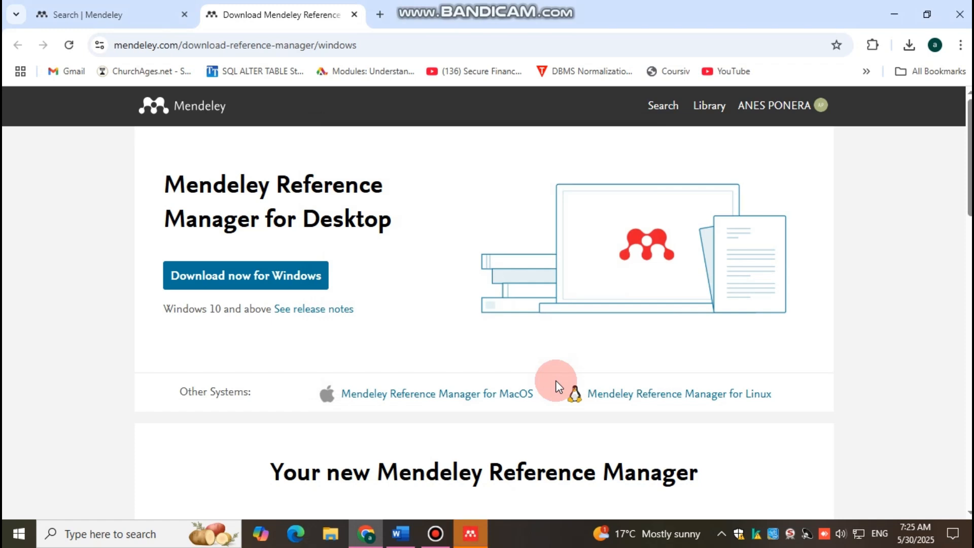
Open Mendeley Reference Manager and explore its Edit and Tools options, library sidebar, and Add references choices.
left_click(471, 533)
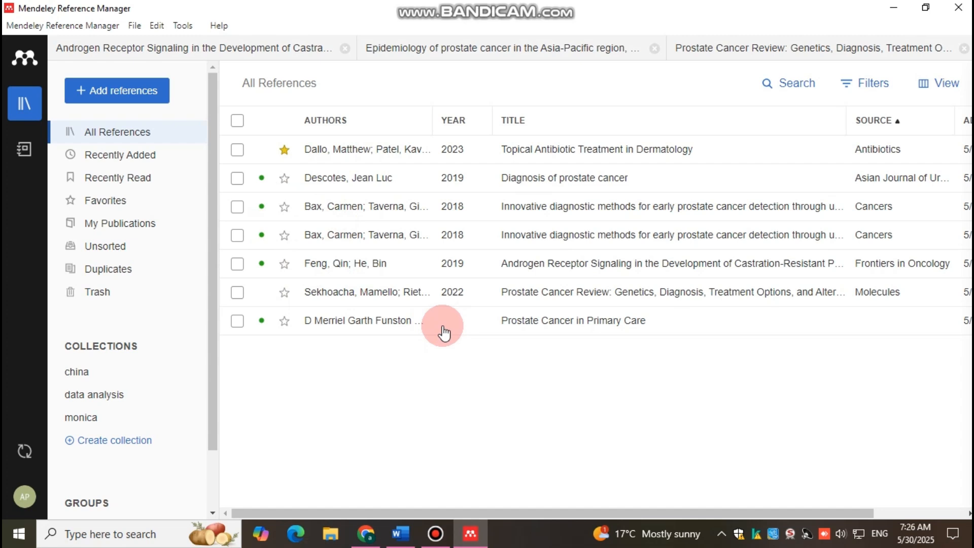
left_click(160, 25)
left_click(183, 25)
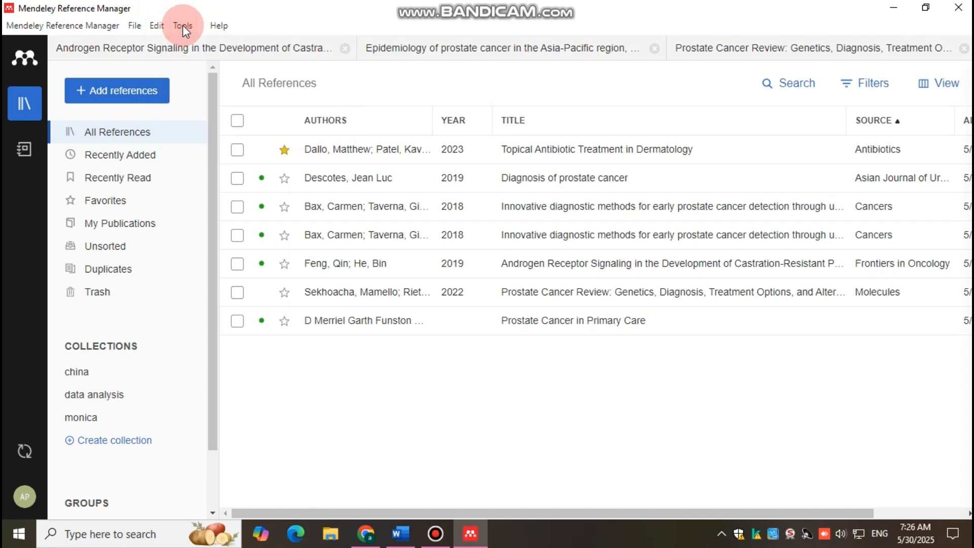
left_click(183, 26)
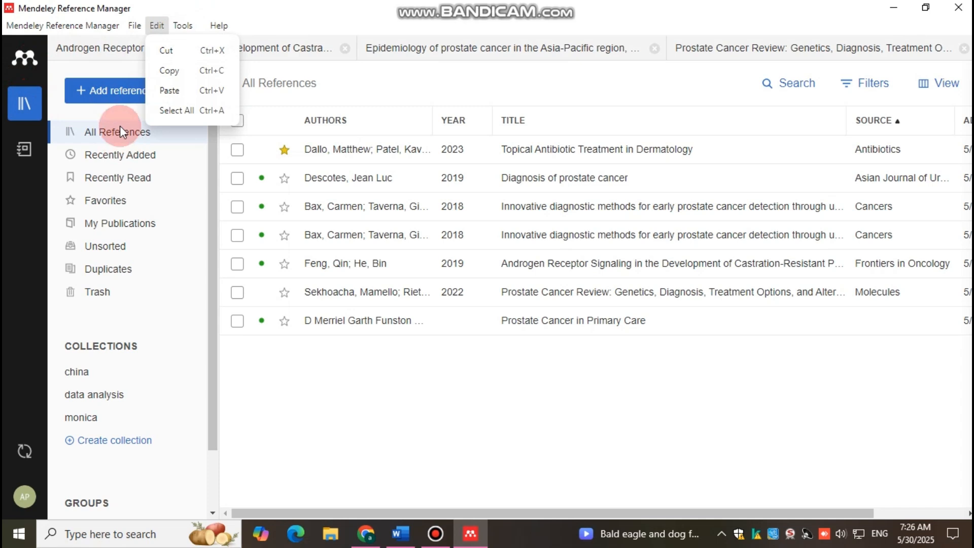
left_click(91, 113)
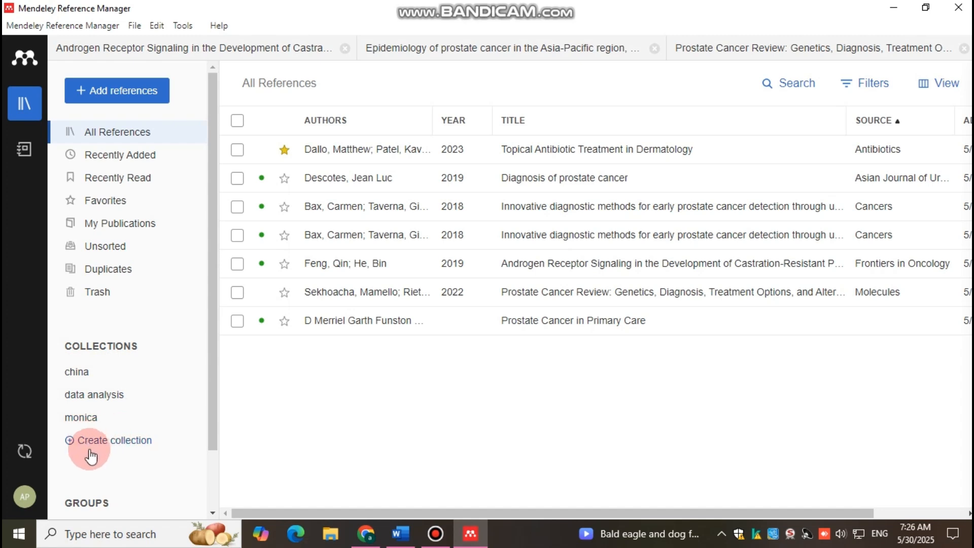
scroll(122, 489, "down", 2)
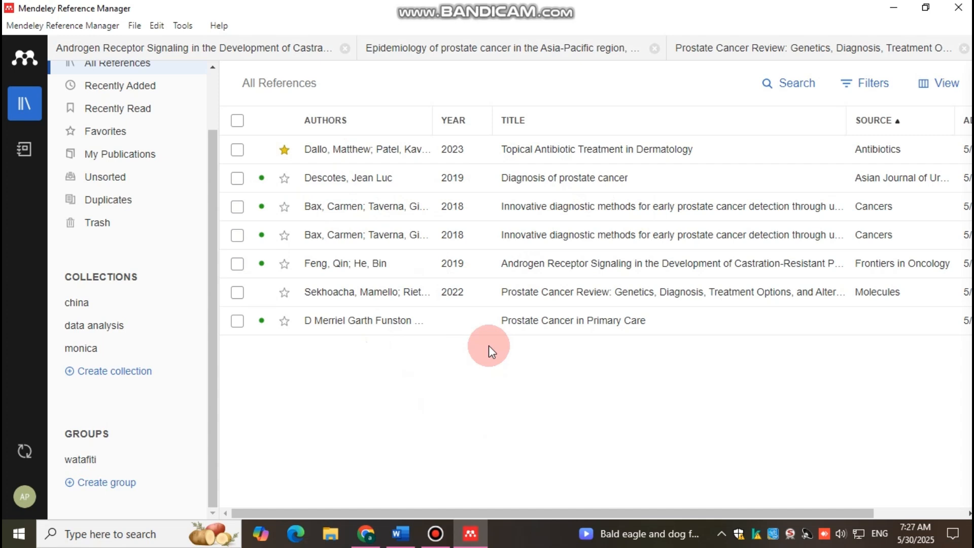
scroll(131, 152, "up", 3)
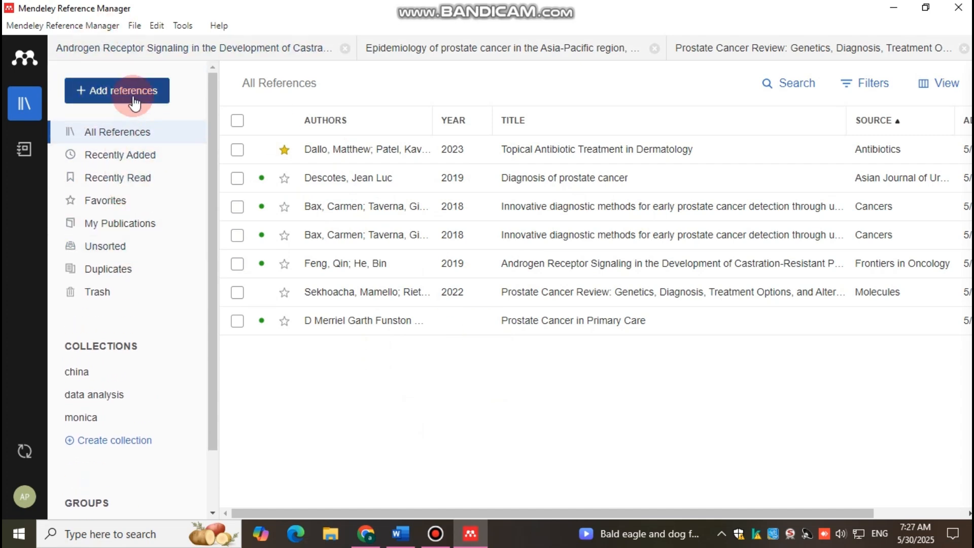
left_click(134, 102)
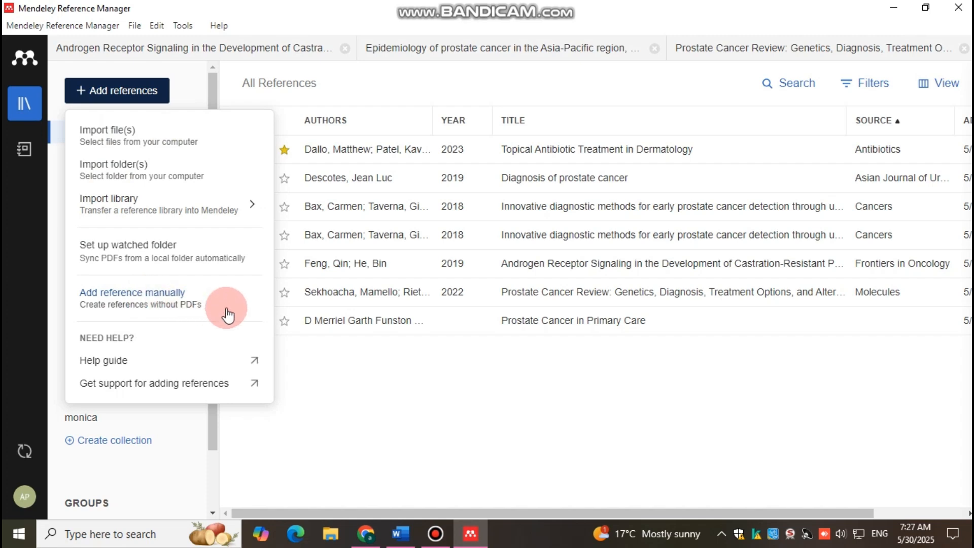
left_click(345, 373)
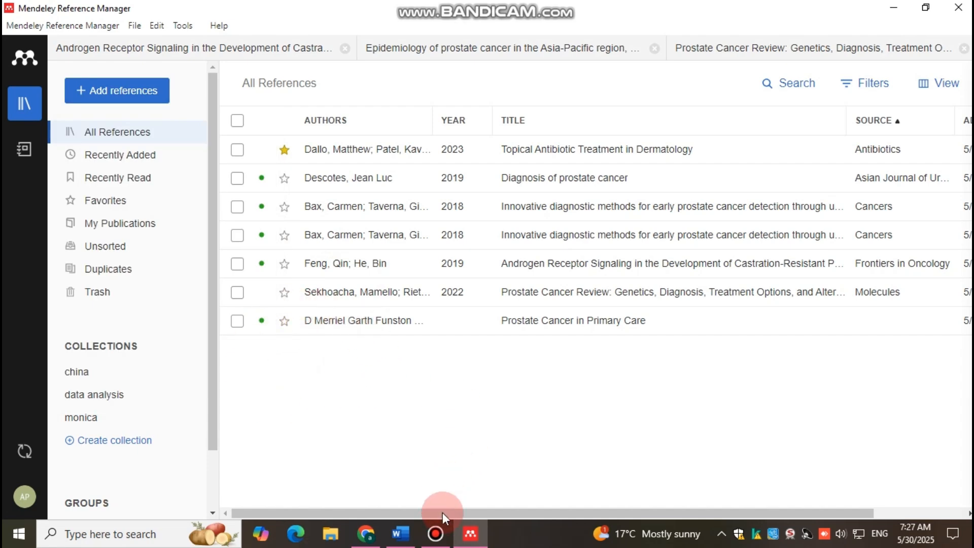
Return to the browser's Mendeley search tab and search articles for "dermatlogy", reviewing the results.
left_click(374, 537)
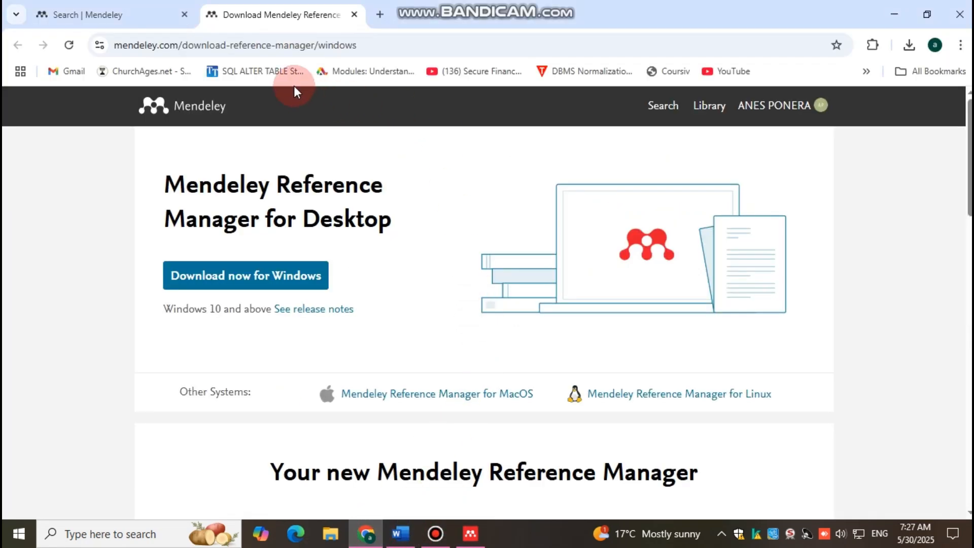
left_click(99, 13)
left_click(366, 323)
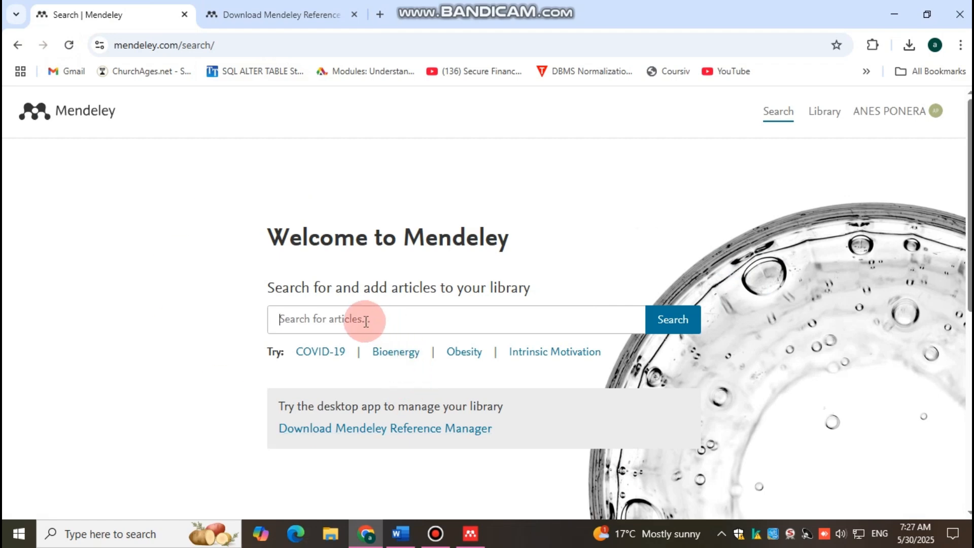
type("dermatlogy")
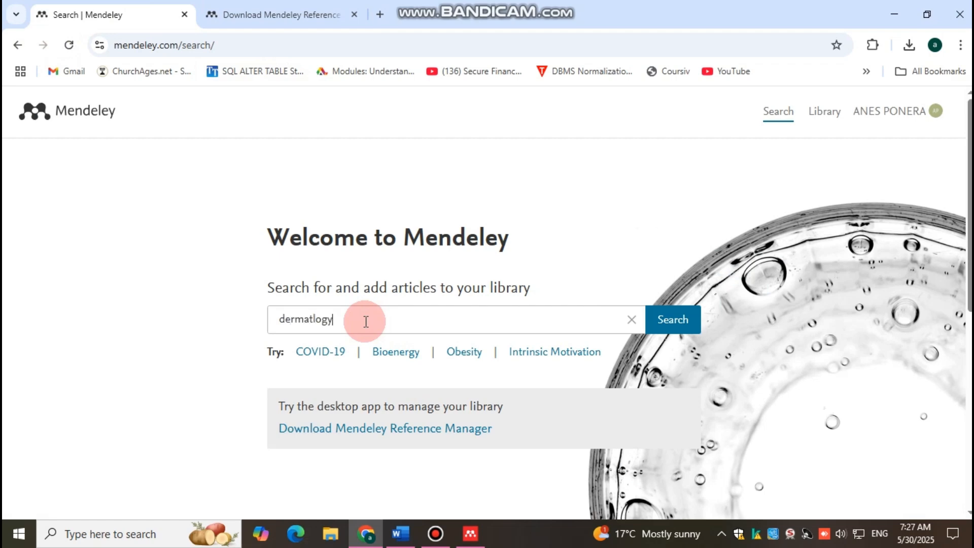
key("Return")
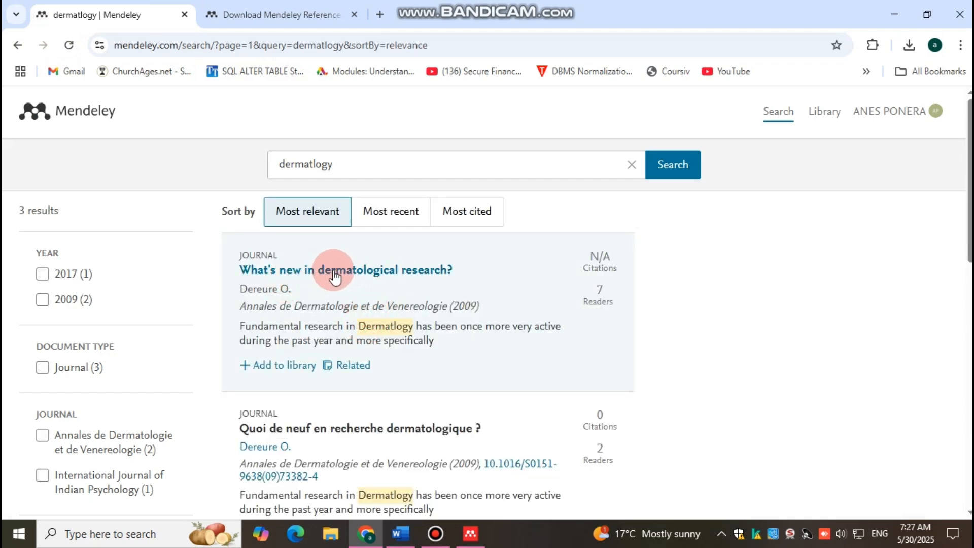
scroll(345, 325, "down", 7)
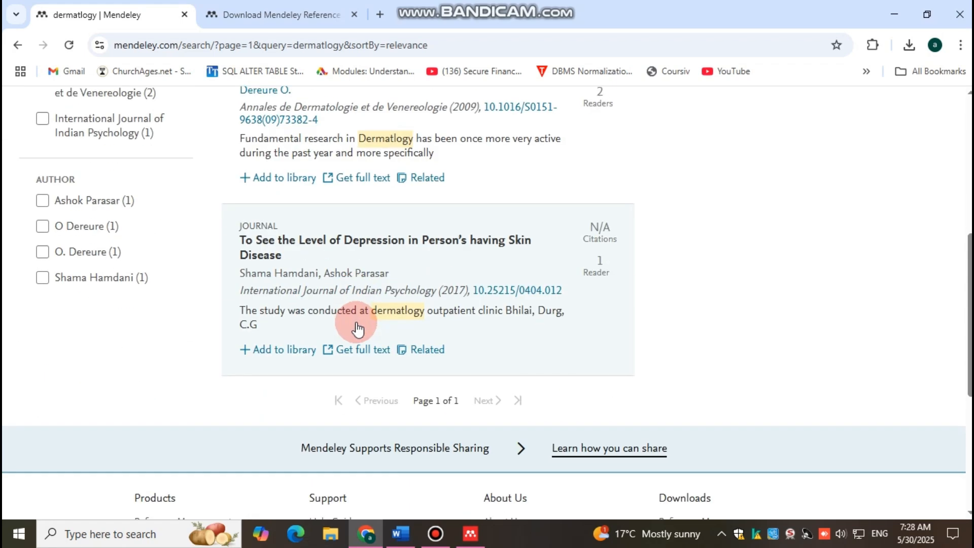
scroll(357, 330, "up", 8)
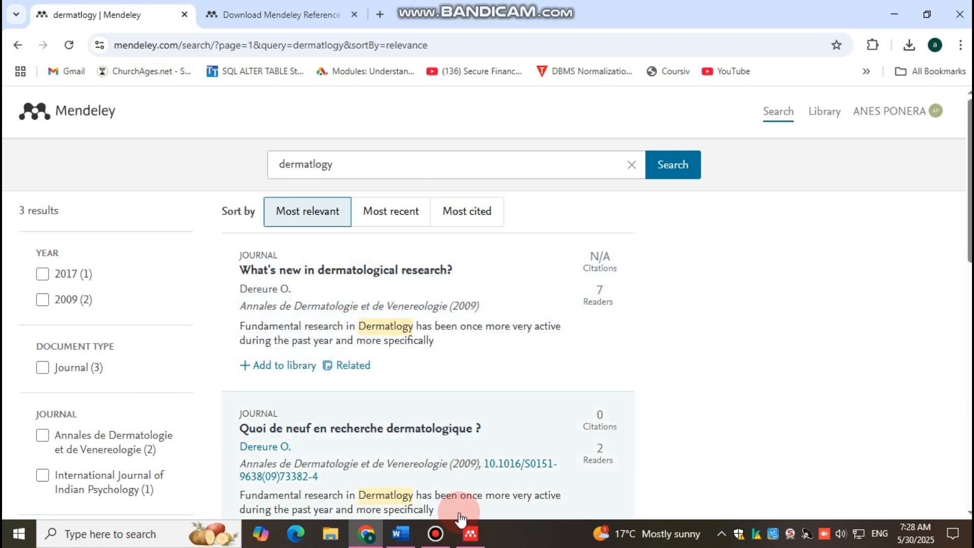
Switch back to Mendeley Reference Manager and try Install Mendeley Web Importer from the Tools options.
left_click(470, 534)
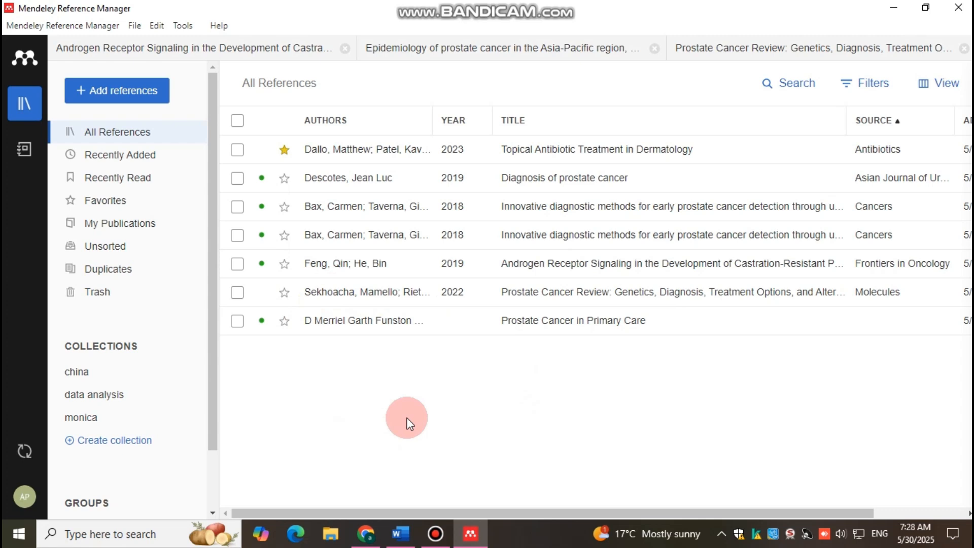
left_click(183, 25)
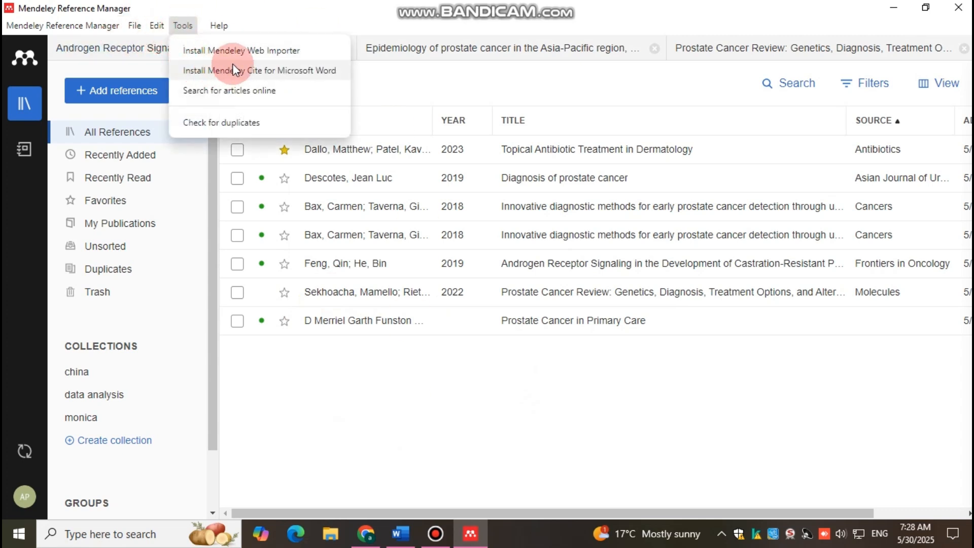
left_click(242, 51)
left_click(184, 25)
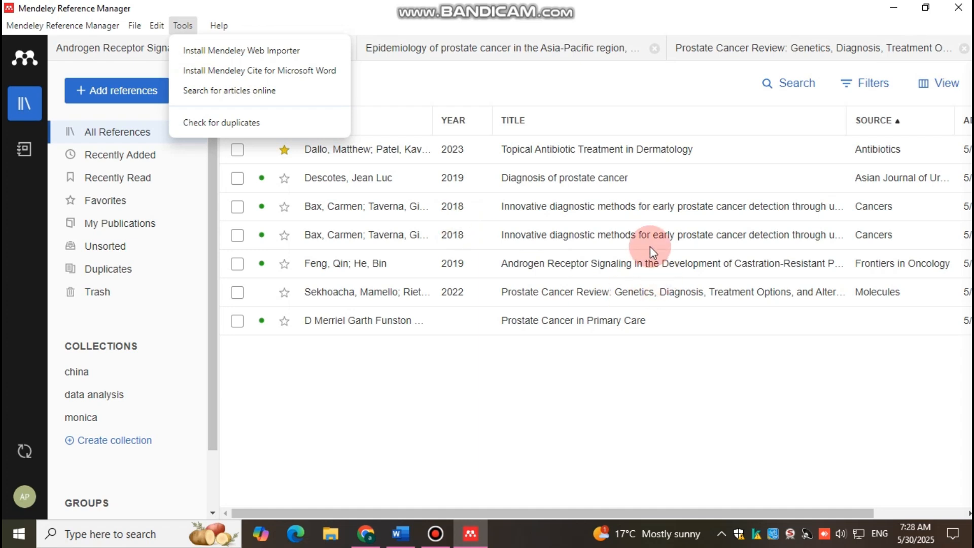
left_click(370, 386)
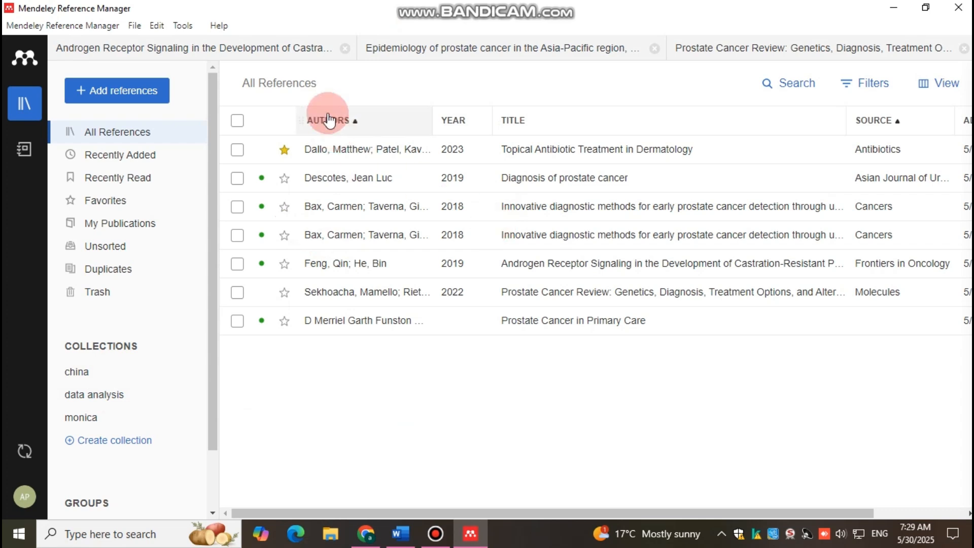
Open the search field for All References in the library.
left_click(795, 79)
left_click(659, 85)
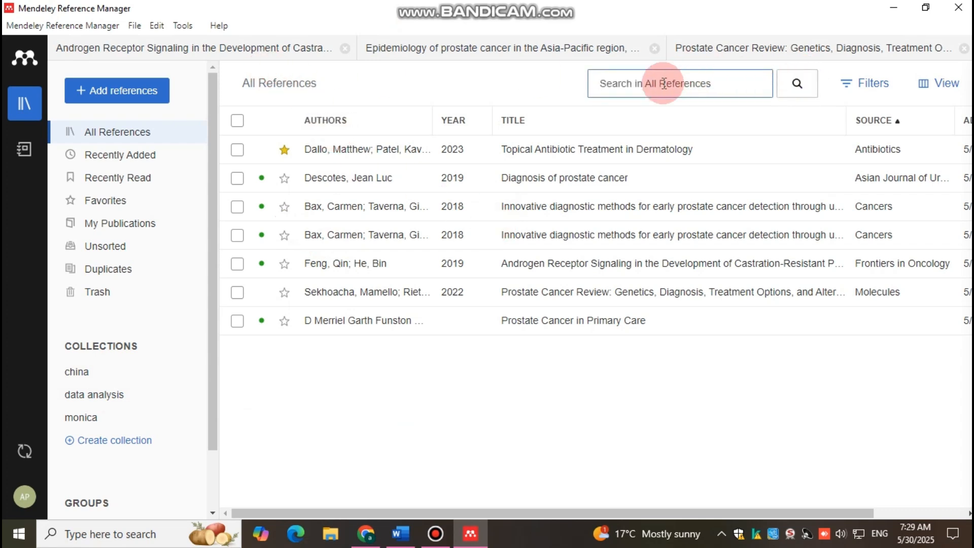